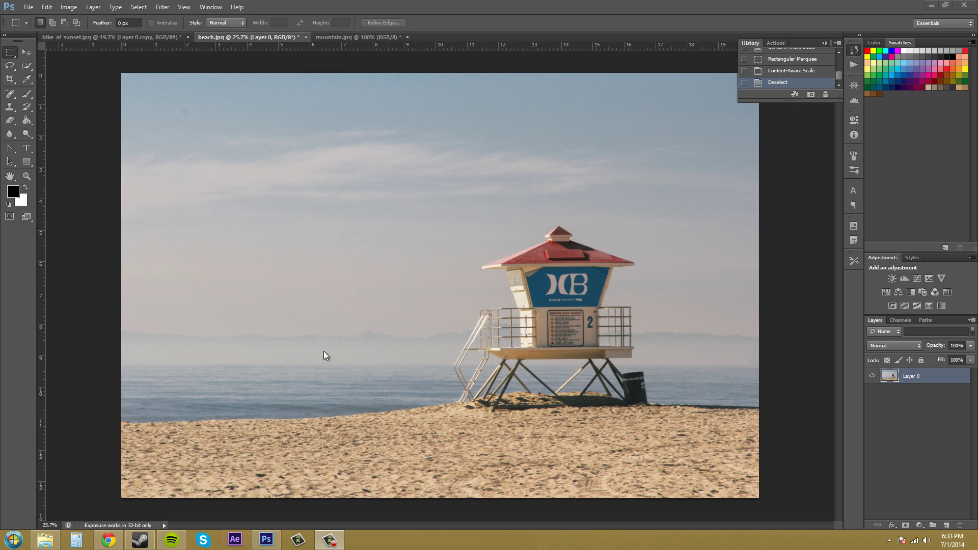
Draw a rectangular selection around the lifeguard tower, then clear it.
{"action": "left_click", "coordinate": [847, 423]}
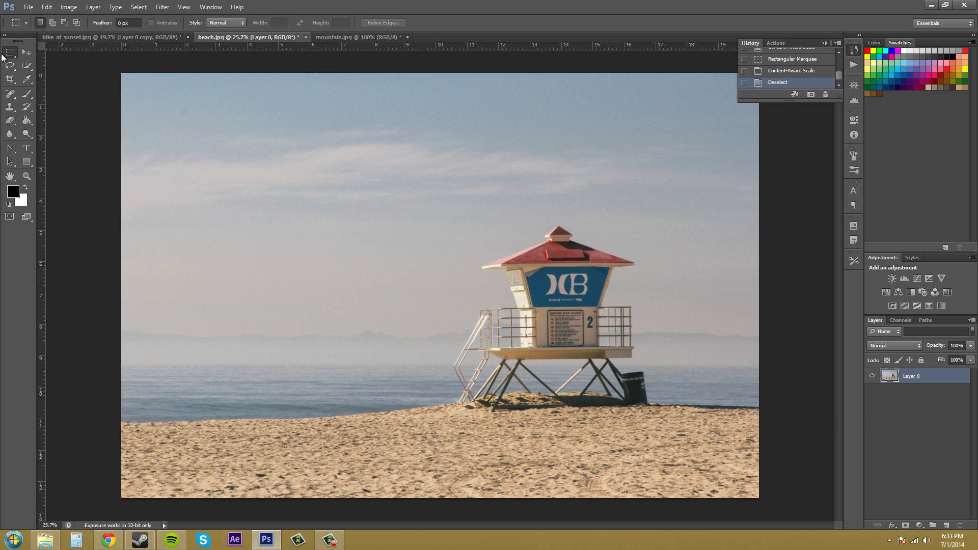
{"action": "left_click_drag", "start_coordinate": [306, 160], "coordinate": [327, 191]}
{"action": "left_click_drag", "start_coordinate": [395, 266], "coordinate": [696, 477]}
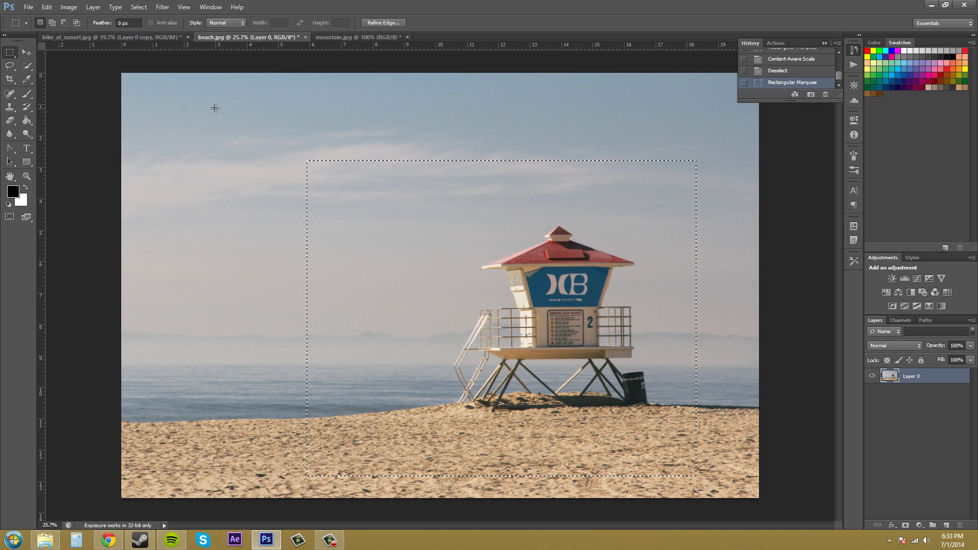
{"action": "left_click", "coordinate": [753, 326]}
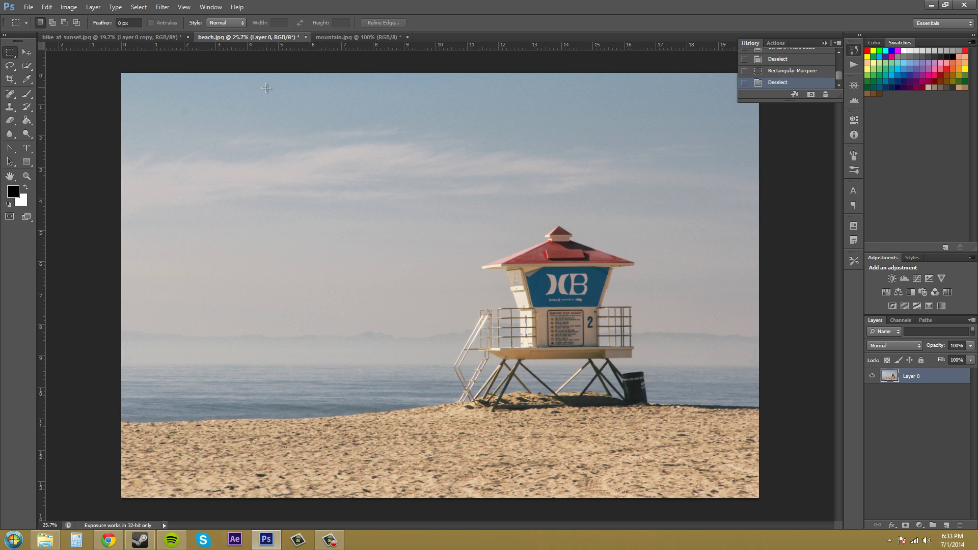
Try an ordinary Free Transform squashing the photo from the left, then cancel it.
{"action": "left_click", "coordinate": [66, 9]}
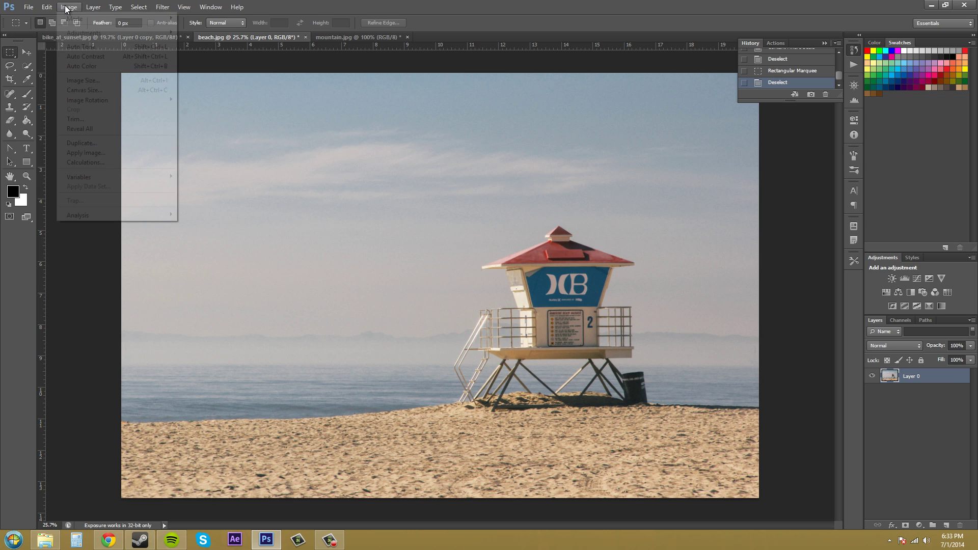
{"action": "mouse_move", "coordinate": [93, 7]}
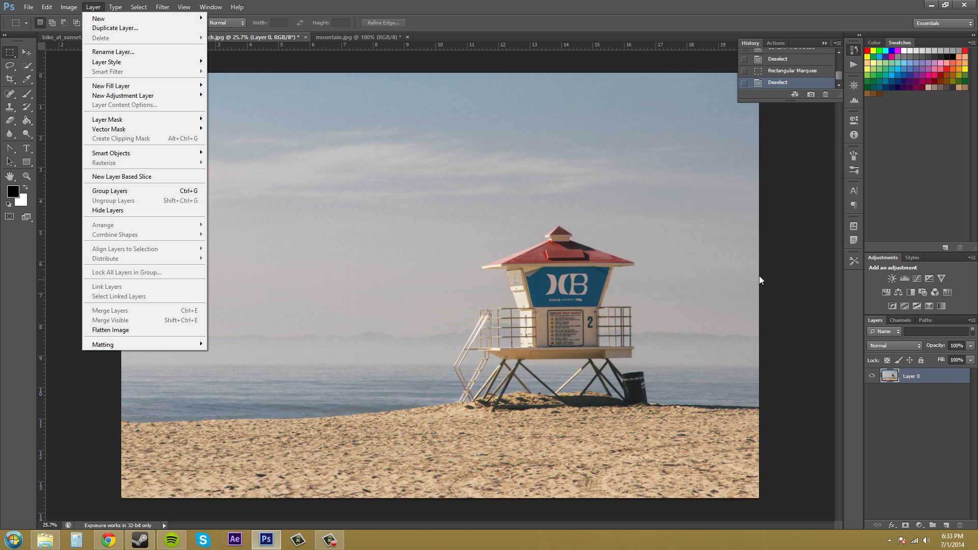
{"action": "left_click", "coordinate": [788, 268]}
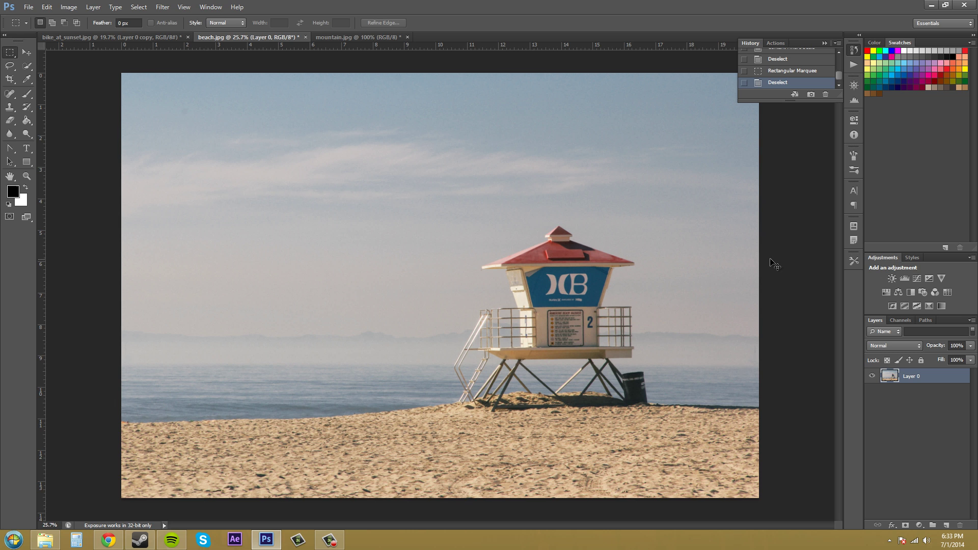
{"action": "key", "text": "ctrl+t"}
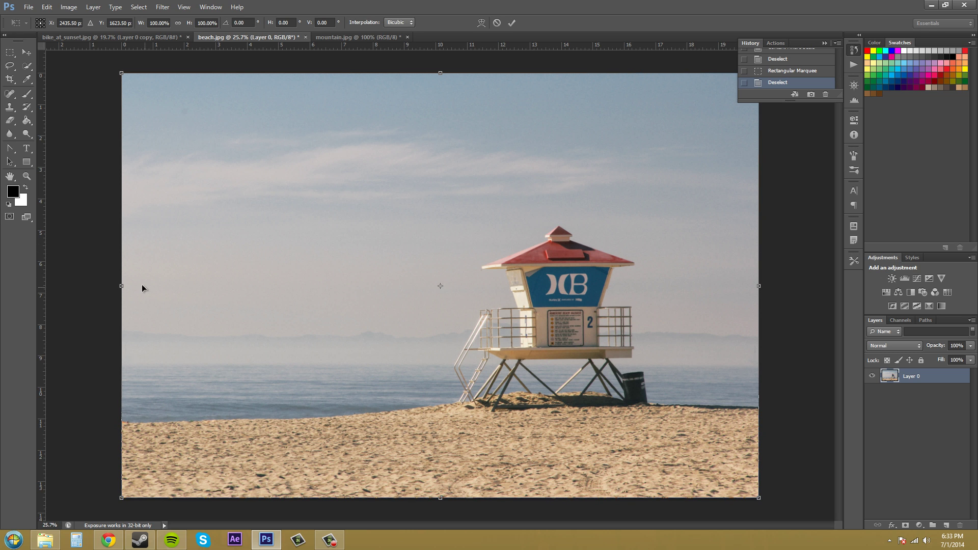
{"action": "left_click_drag", "start_coordinate": [131, 286], "coordinate": [513, 307]}
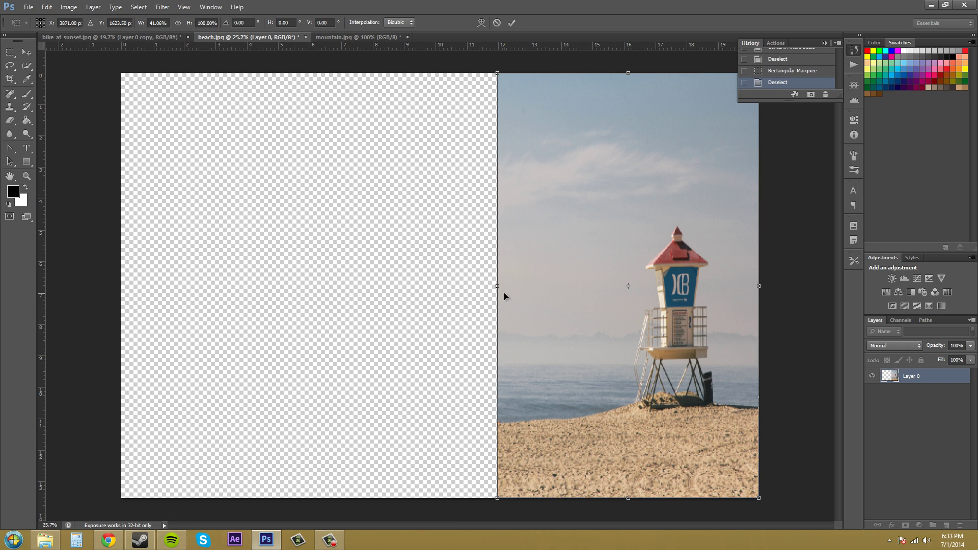
{"action": "left_click", "coordinate": [496, 22]}
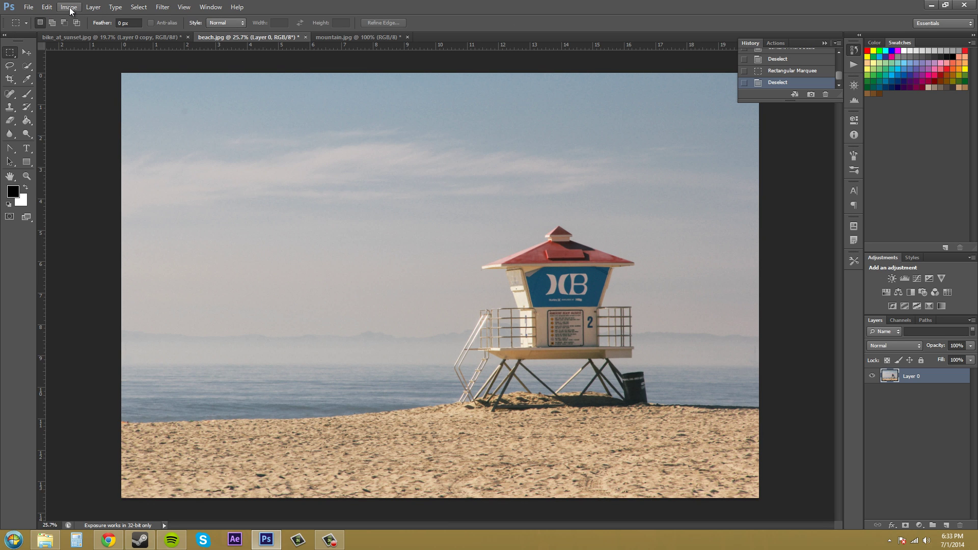
Start Content-Aware Scale and narrow the photo from the left to about 47% width.
{"action": "left_click", "coordinate": [46, 7]}
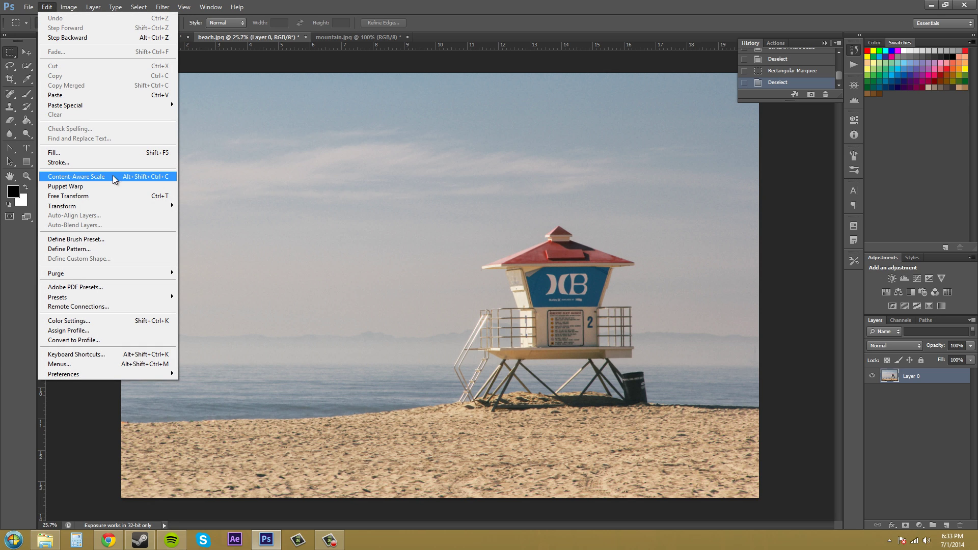
{"action": "left_click", "coordinate": [146, 176]}
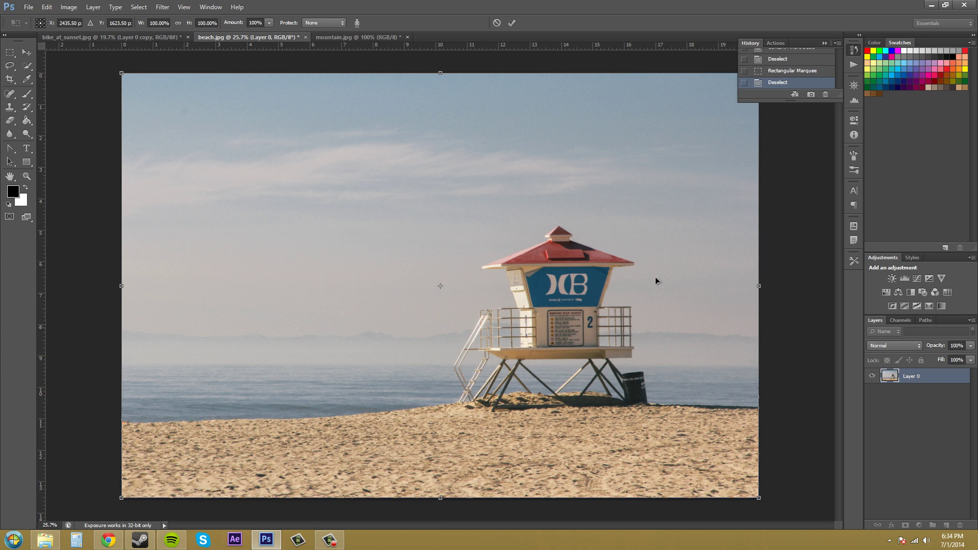
{"action": "left_click_drag", "start_coordinate": [118, 285], "coordinate": [416, 307]}
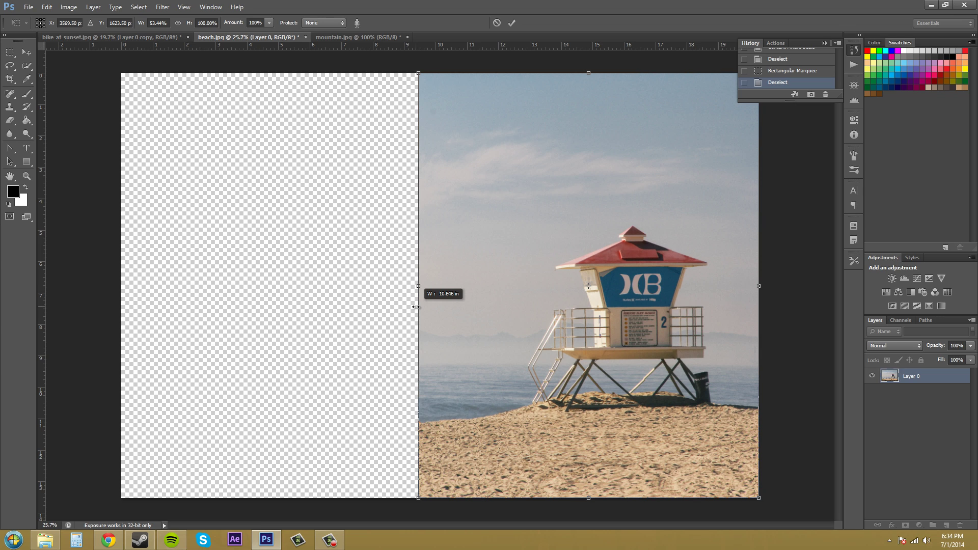
{"action": "left_click_drag", "start_coordinate": [416, 307], "coordinate": [416, 308]}
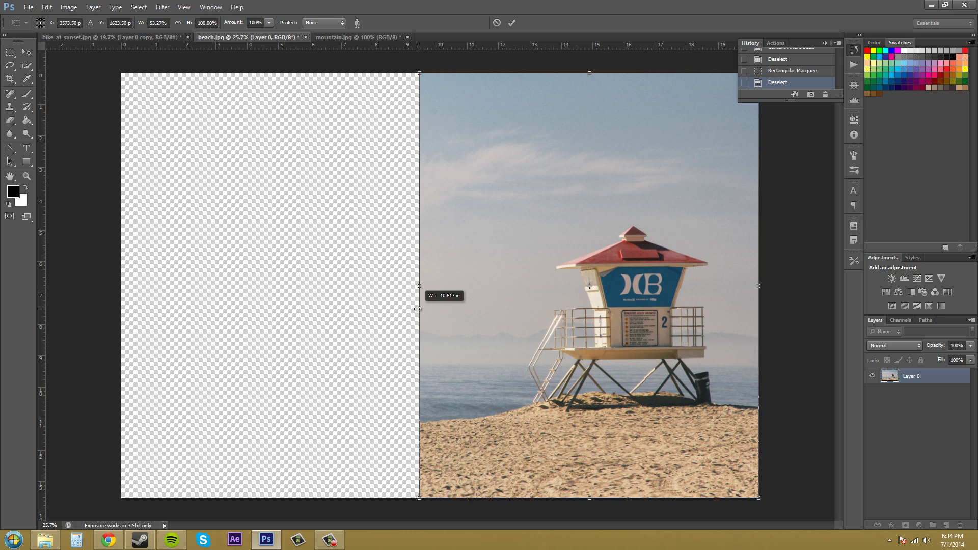
{"action": "left_click_drag", "start_coordinate": [417, 309], "coordinate": [555, 323]}
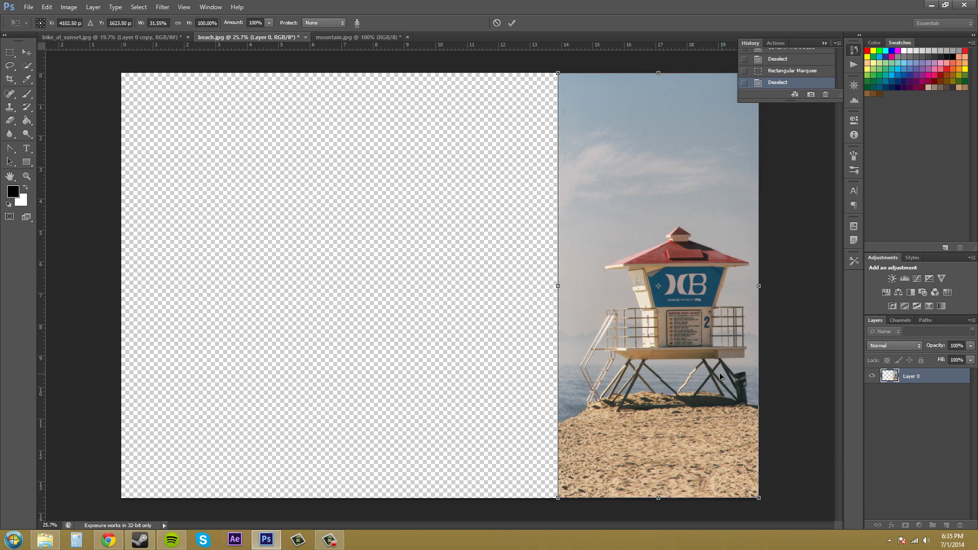
Undo back to full width, test narrowing to about 82%, and undo again.
{"action": "key", "text": "ctrl+z"}
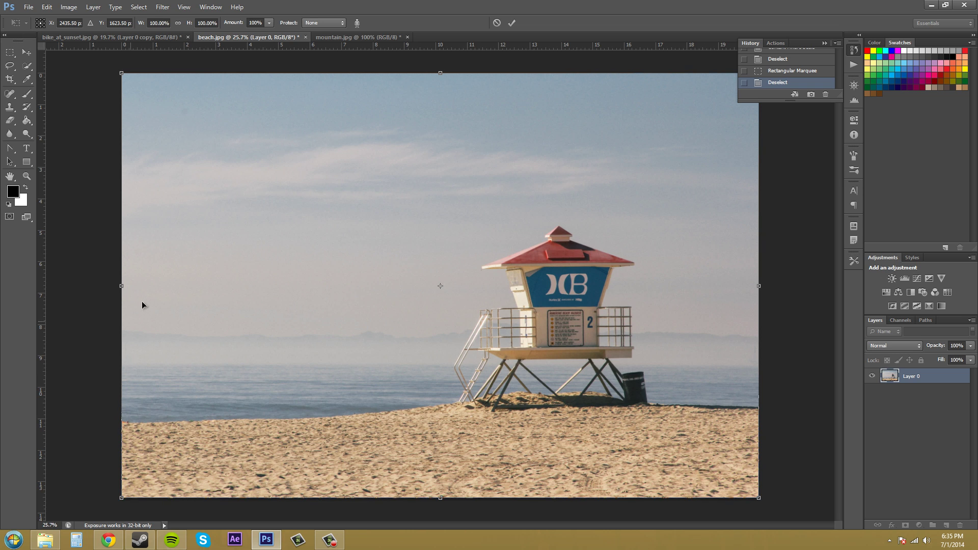
{"action": "left_click_drag", "start_coordinate": [122, 287], "coordinate": [234, 287]}
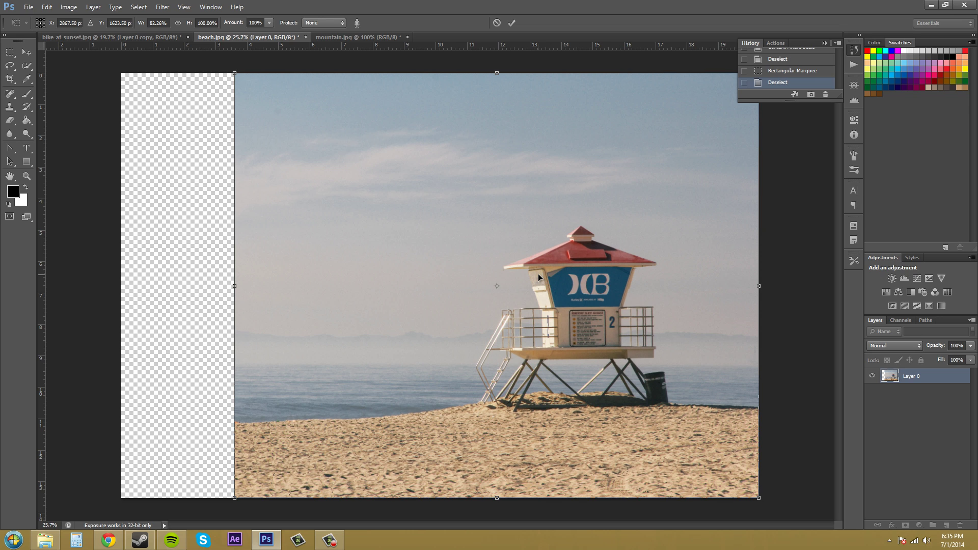
{"action": "key", "text": "ctrl+z"}
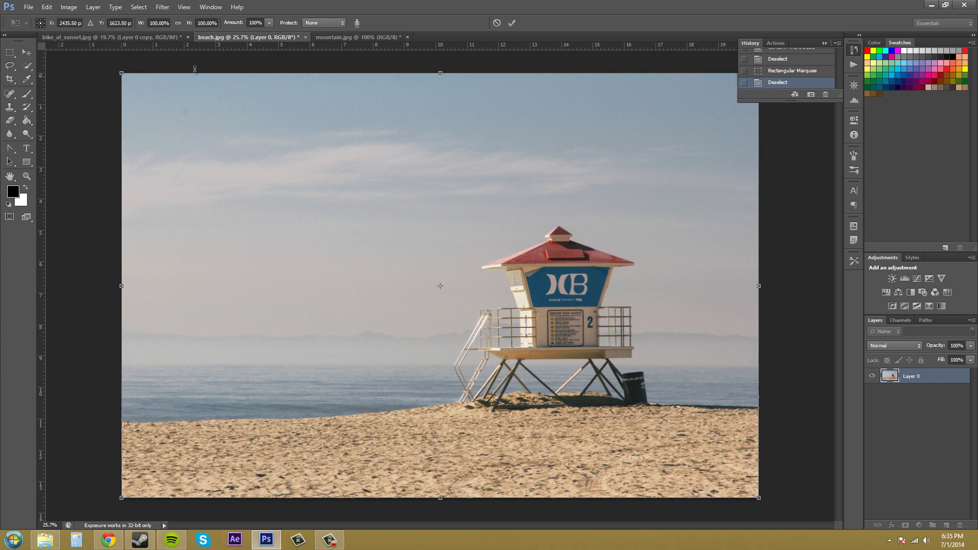
Try the top-centre reference point and relative positioning, then restore centre and absolute values.
{"action": "left_click", "coordinate": [41, 20]}
{"action": "left_click", "coordinate": [41, 24]}
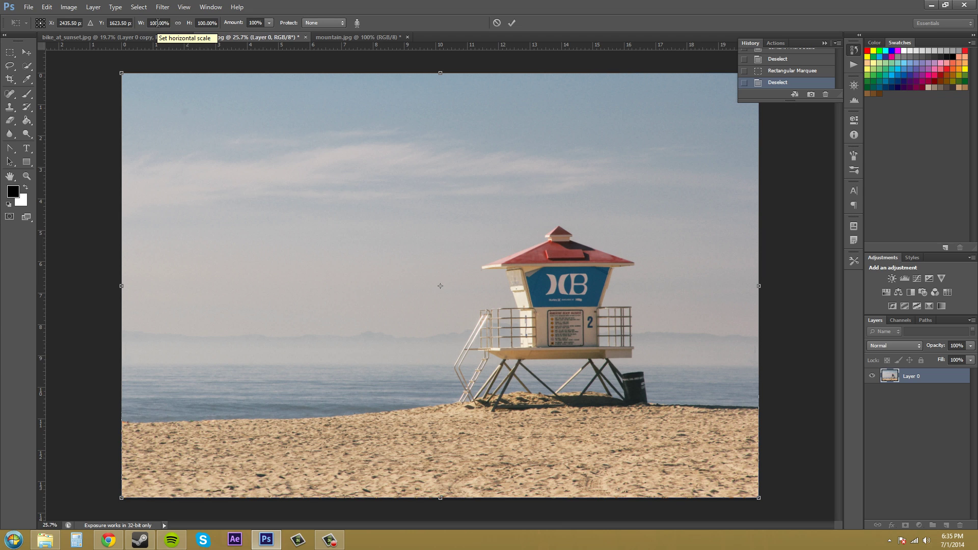
{"action": "left_click", "coordinate": [90, 23]}
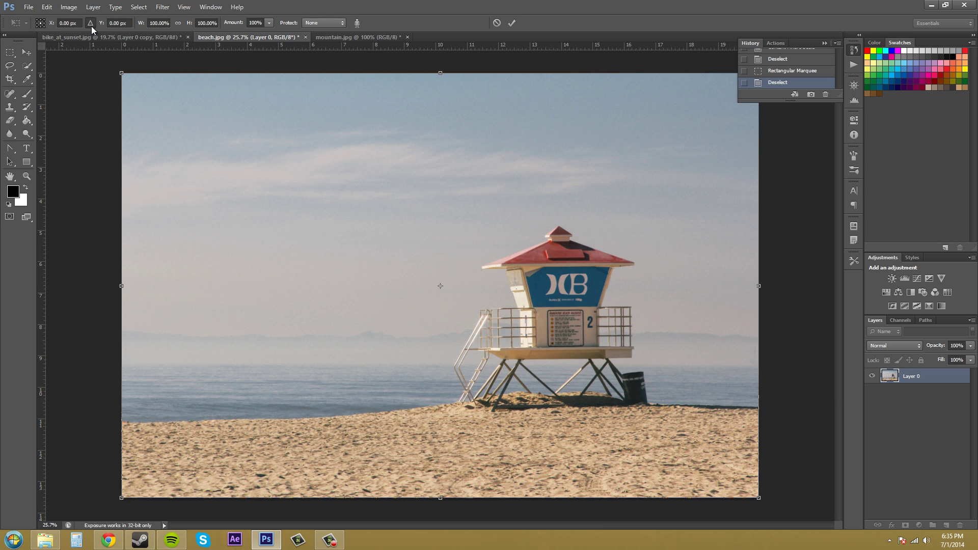
{"action": "left_click", "coordinate": [91, 24]}
Narrow the width and reduce the height to about 89%, then cancel the content-aware scale.
{"action": "left_click_drag", "start_coordinate": [125, 286], "coordinate": [305, 293]}
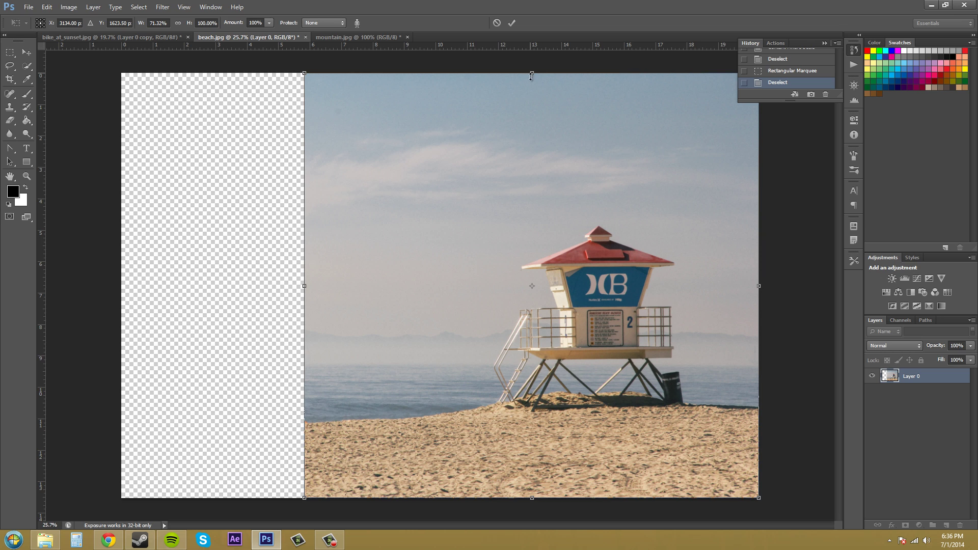
{"action": "left_click_drag", "start_coordinate": [532, 76], "coordinate": [531, 117]}
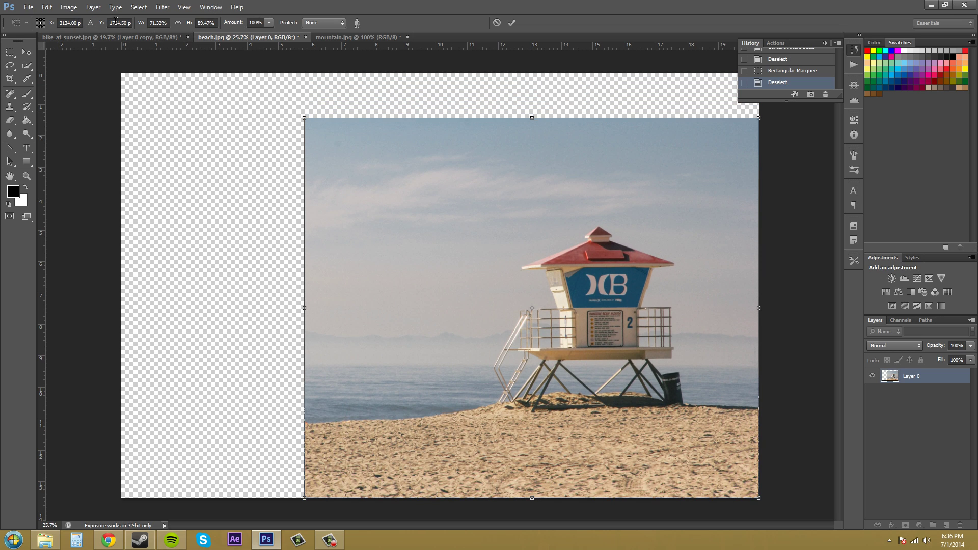
{"action": "left_click", "coordinate": [495, 23]}
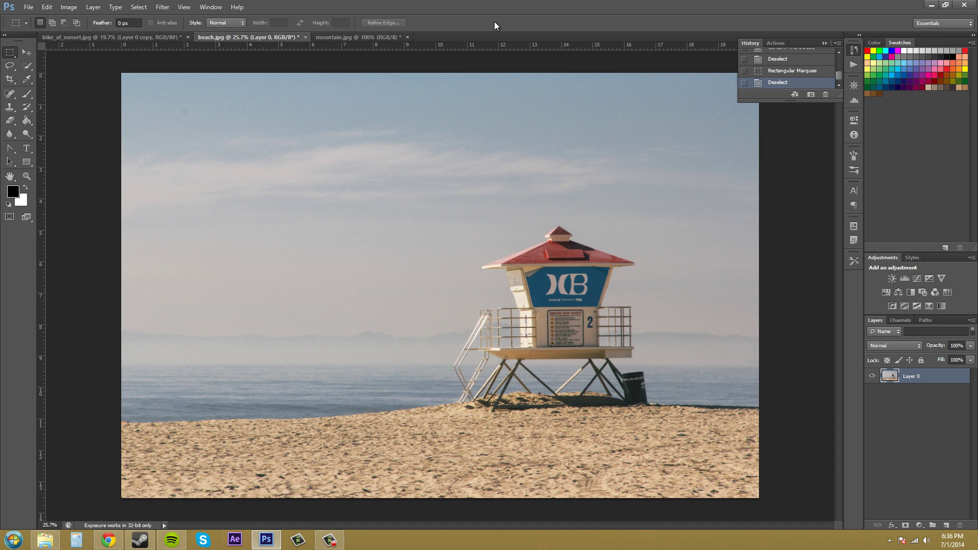
{"action": "left_click", "coordinate": [69, 6]}
{"action": "mouse_move", "coordinate": [46, 6]}
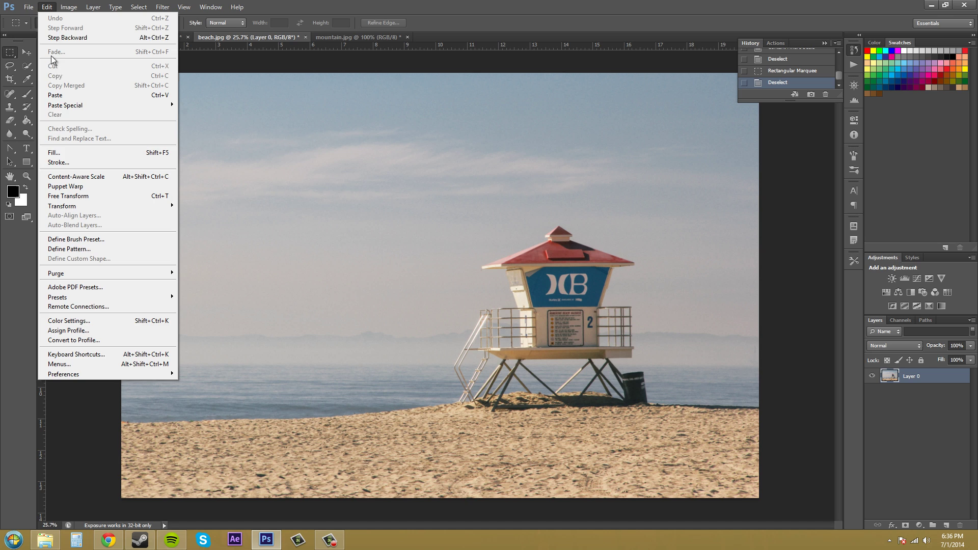
{"action": "left_click", "coordinate": [60, 175]}
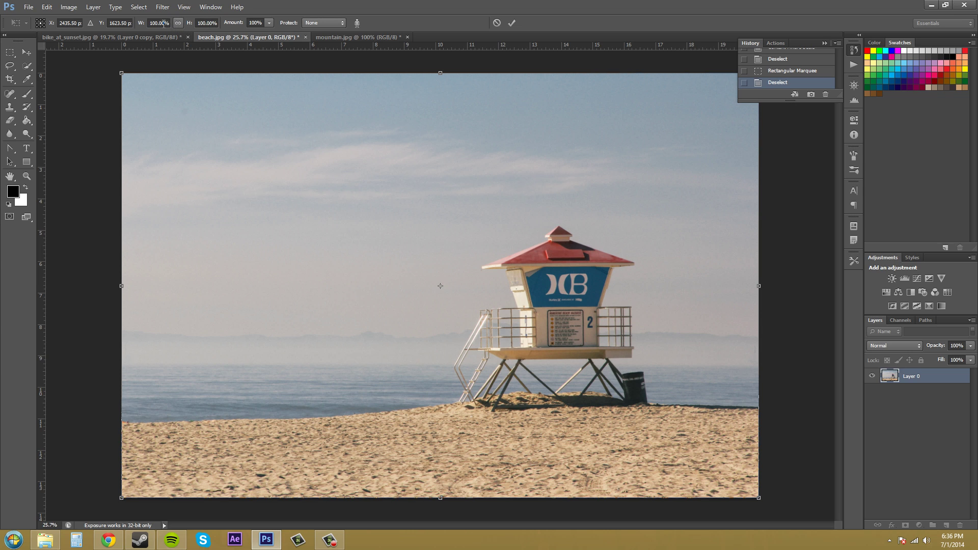
{"action": "type", "text": "50"}
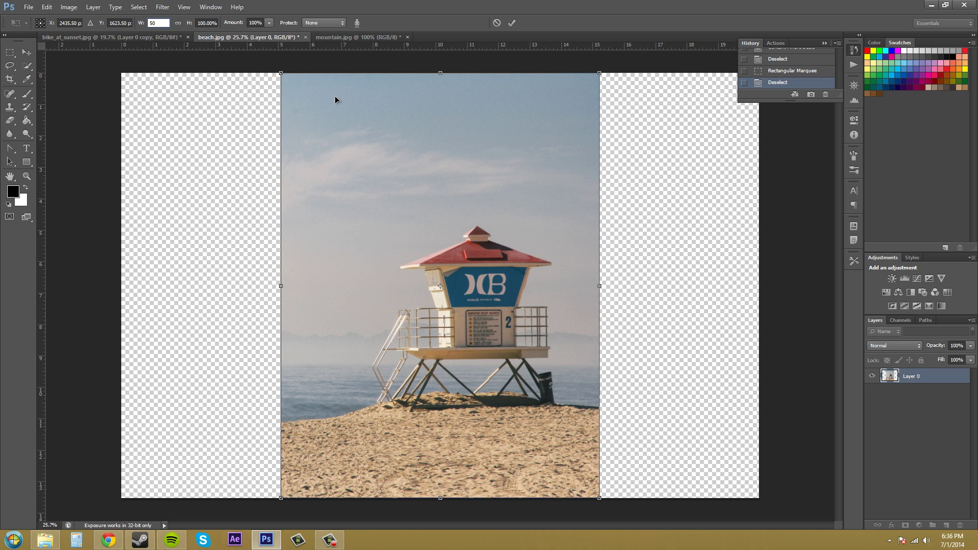
{"action": "key", "text": "Return"}
{"action": "left_click", "coordinate": [177, 22]}
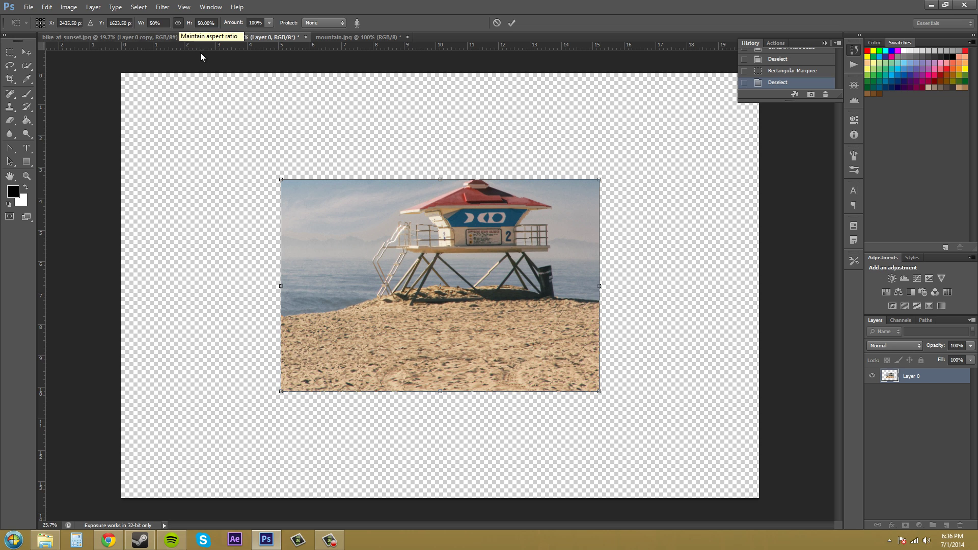
{"action": "left_click", "coordinate": [46, 7]}
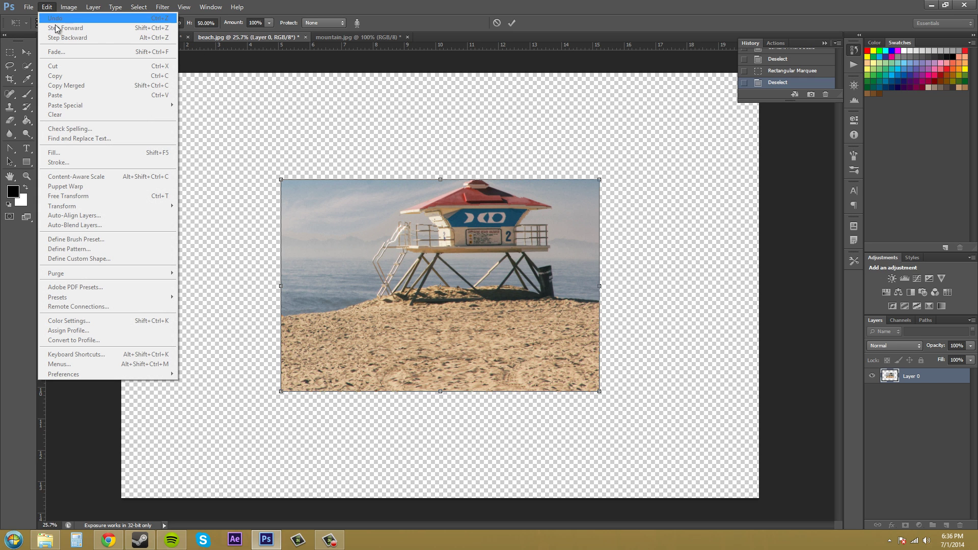
{"action": "left_click", "coordinate": [783, 239]}
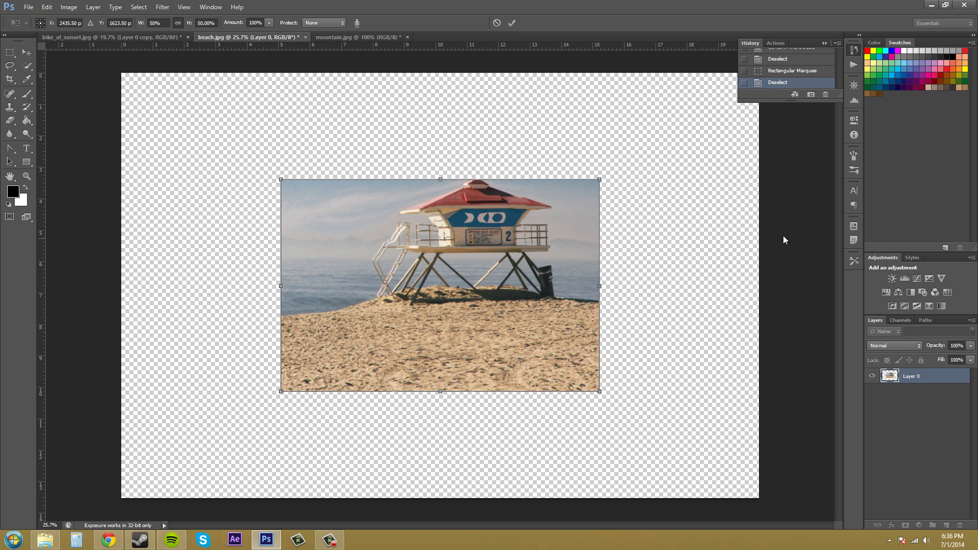
{"action": "left_click", "coordinate": [497, 22]}
{"action": "left_click", "coordinate": [47, 6]}
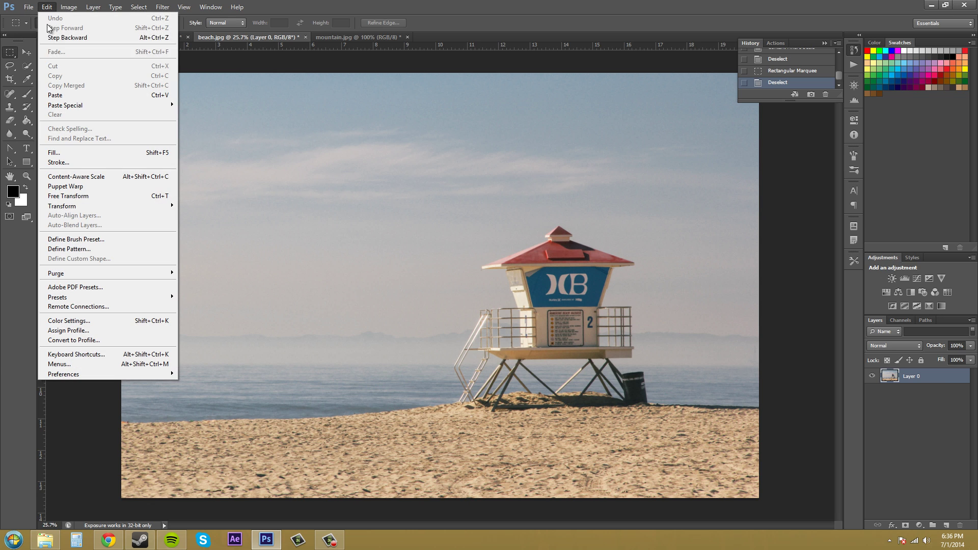
Restart Content-Aware Scale, preview an 80% width, then set the width back to 100%.
{"action": "left_click", "coordinate": [74, 178]}
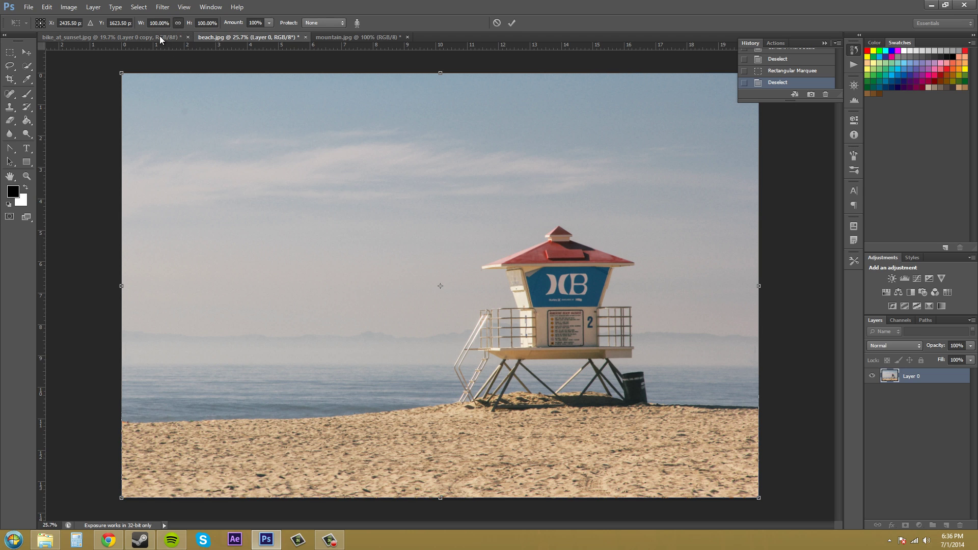
{"action": "left_click_drag", "start_coordinate": [150, 22], "coordinate": [164, 23]}
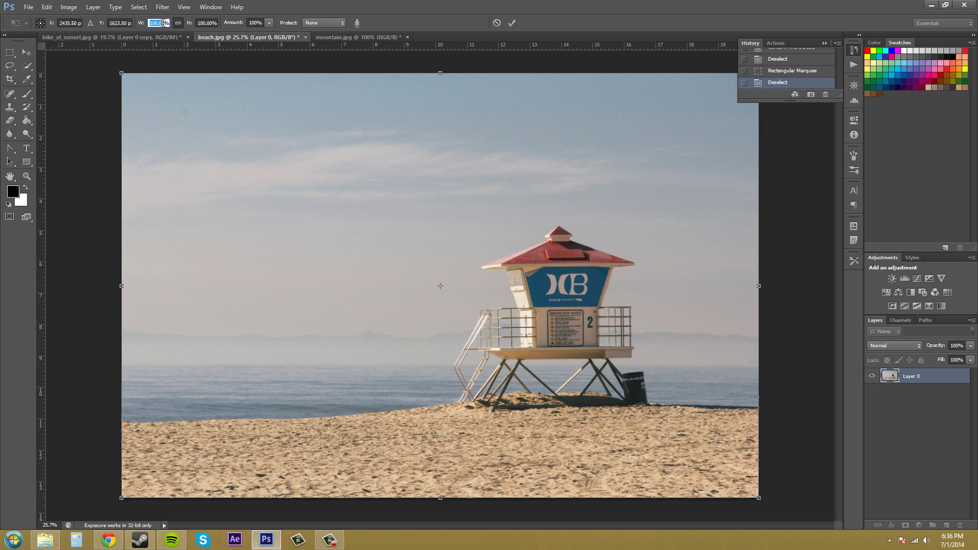
{"action": "type", "text": "80"}
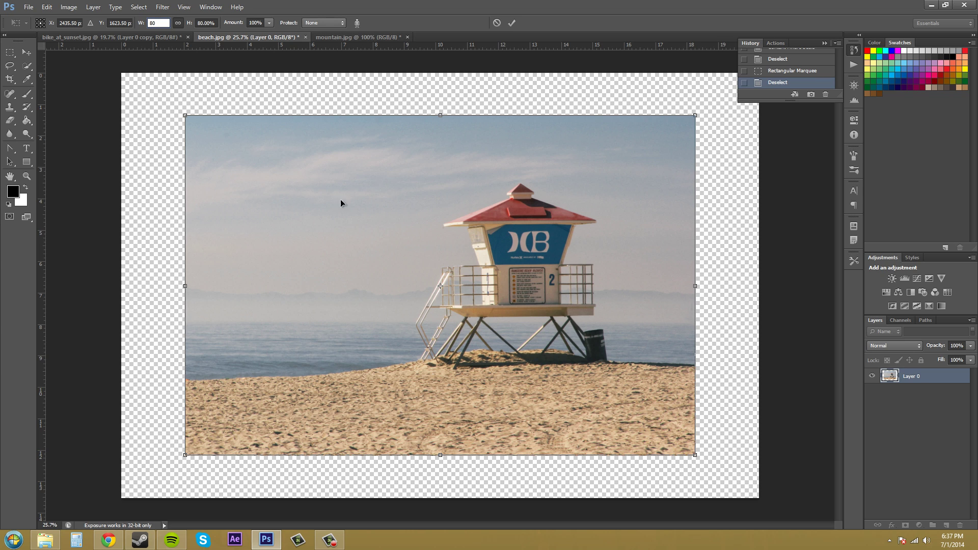
{"action": "left_click_drag", "start_coordinate": [167, 23], "coordinate": [150, 23]}
{"action": "type", "text": "100"}
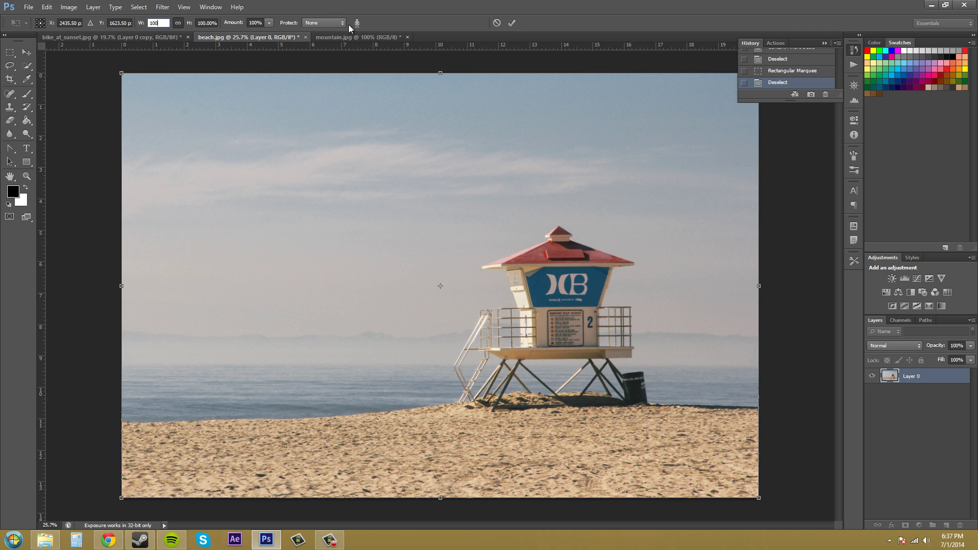
{"action": "left_click", "coordinate": [248, 23]}
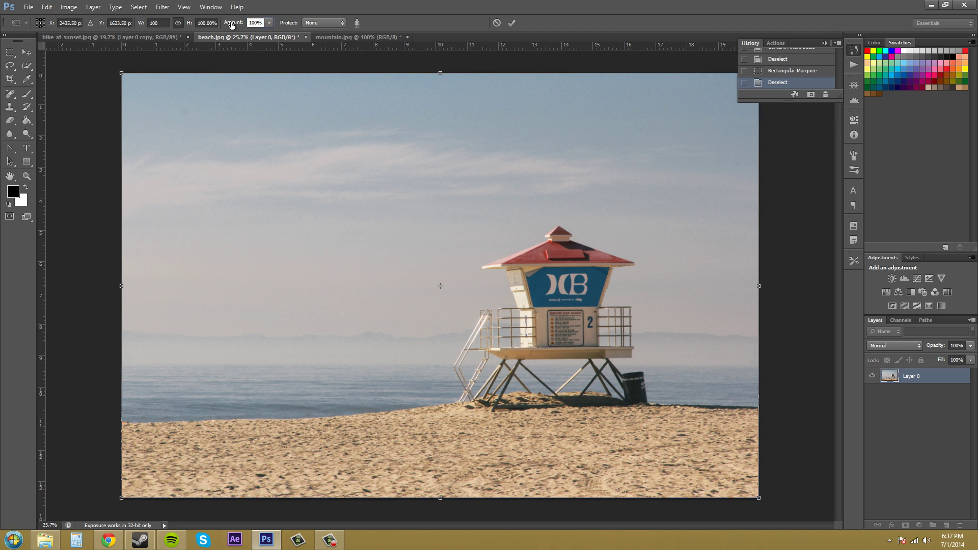
{"action": "left_click", "coordinate": [272, 24]}
{"action": "left_click_drag", "start_coordinate": [271, 33], "coordinate": [174, 35]}
{"action": "left_click_drag", "start_coordinate": [121, 286], "coordinate": [386, 305]}
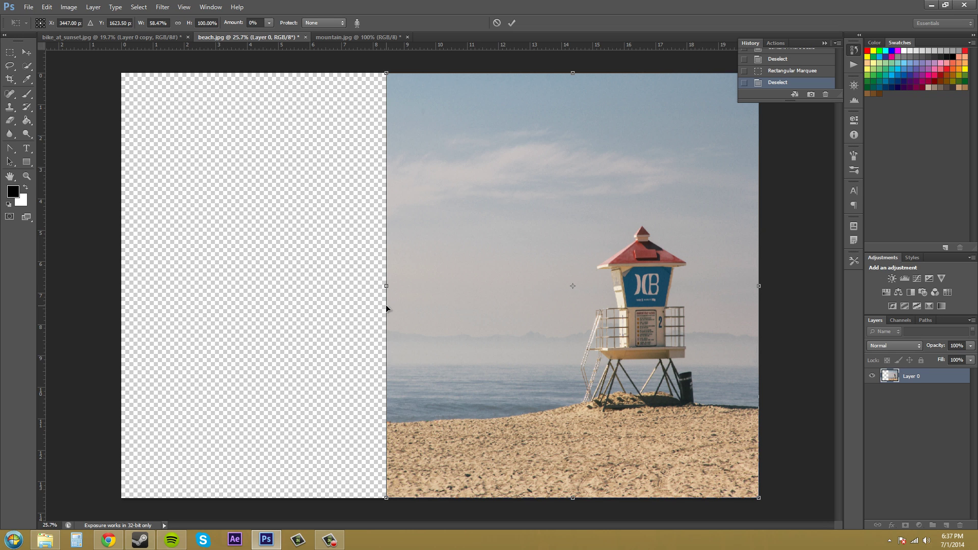
{"action": "key", "text": "ctrl+z"}
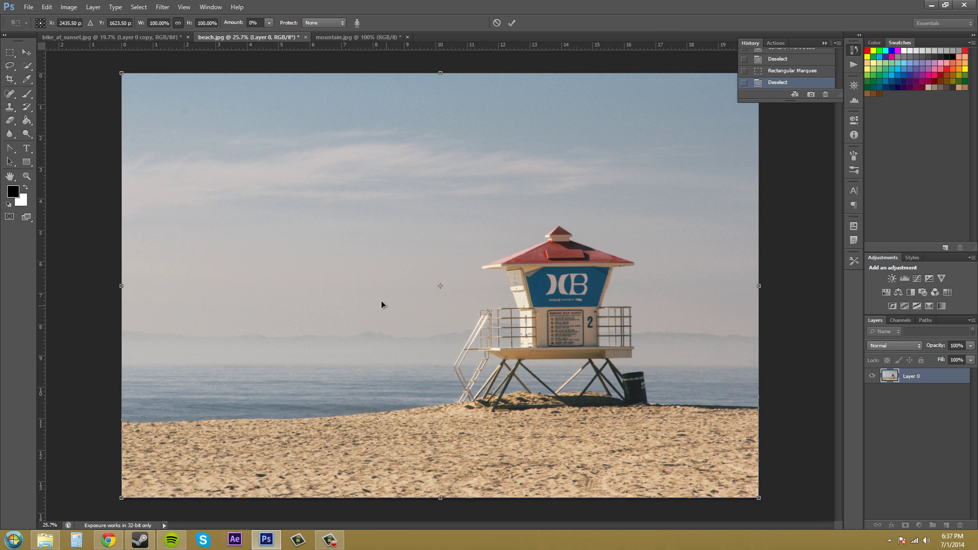
{"action": "left_click", "coordinate": [267, 23]}
{"action": "left_click_drag", "start_coordinate": [295, 34], "coordinate": [373, 46]}
{"action": "left_click", "coordinate": [359, 23]}
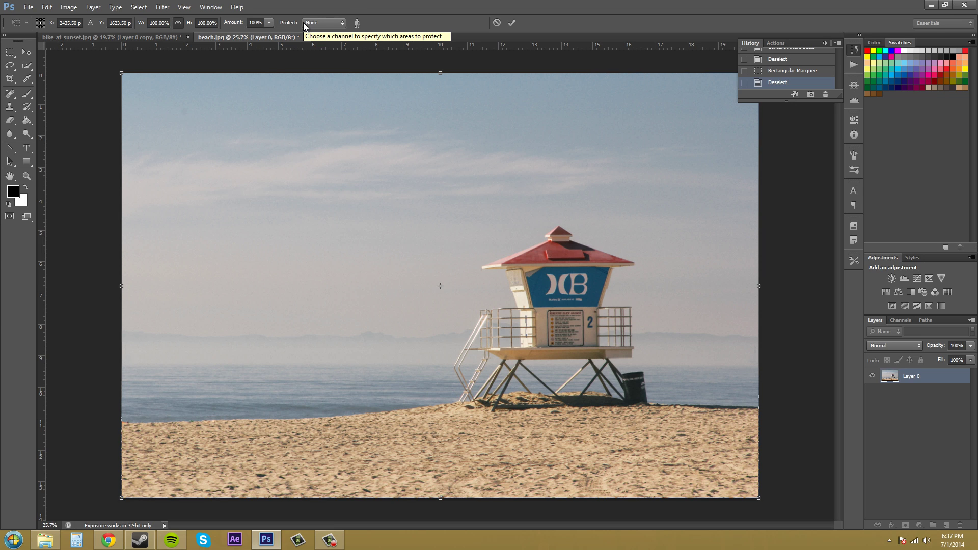
{"action": "left_click", "coordinate": [331, 23]}
{"action": "left_click", "coordinate": [343, 25]}
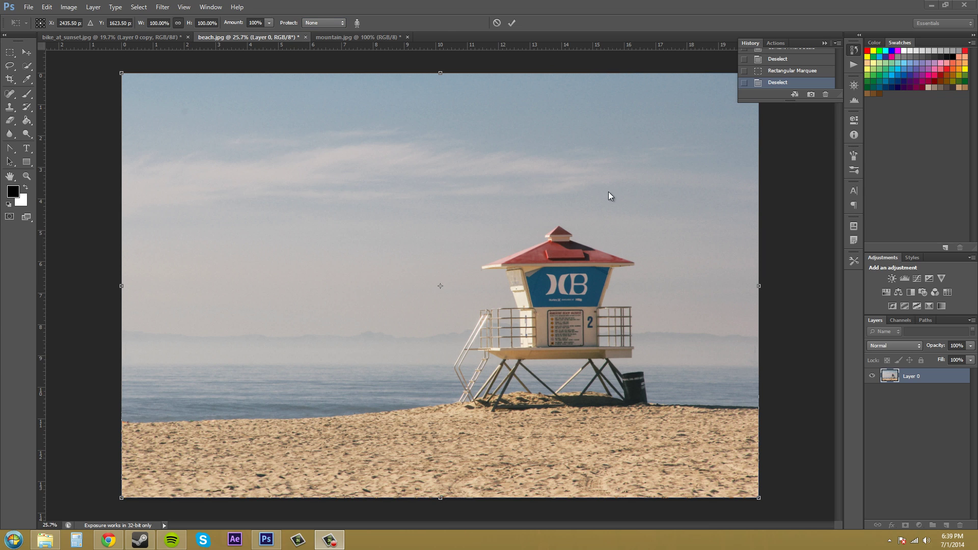
Turn on Protect Skin Tones for the pending content-aware scale.
{"action": "left_click", "coordinate": [357, 23]}
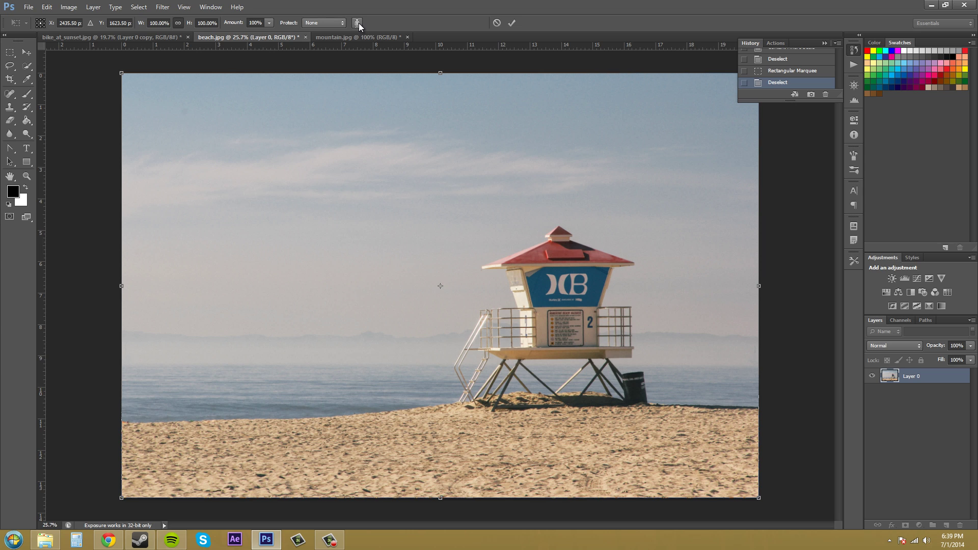